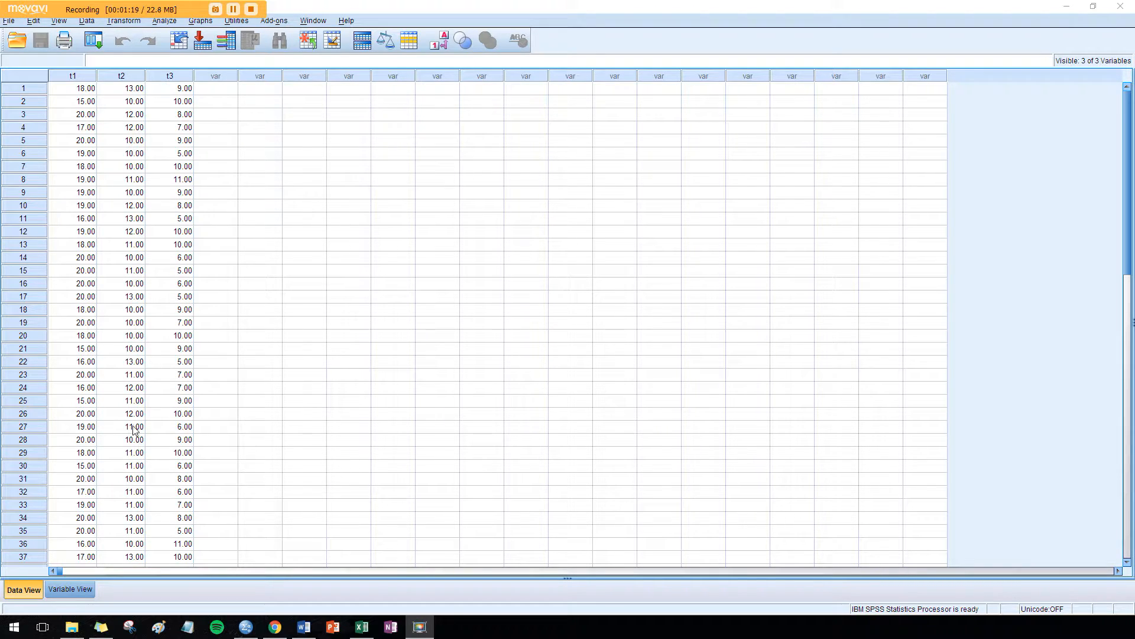
Display the variable definitions and start a General Linear Model repeated measures analysis
left_click(80, 590)
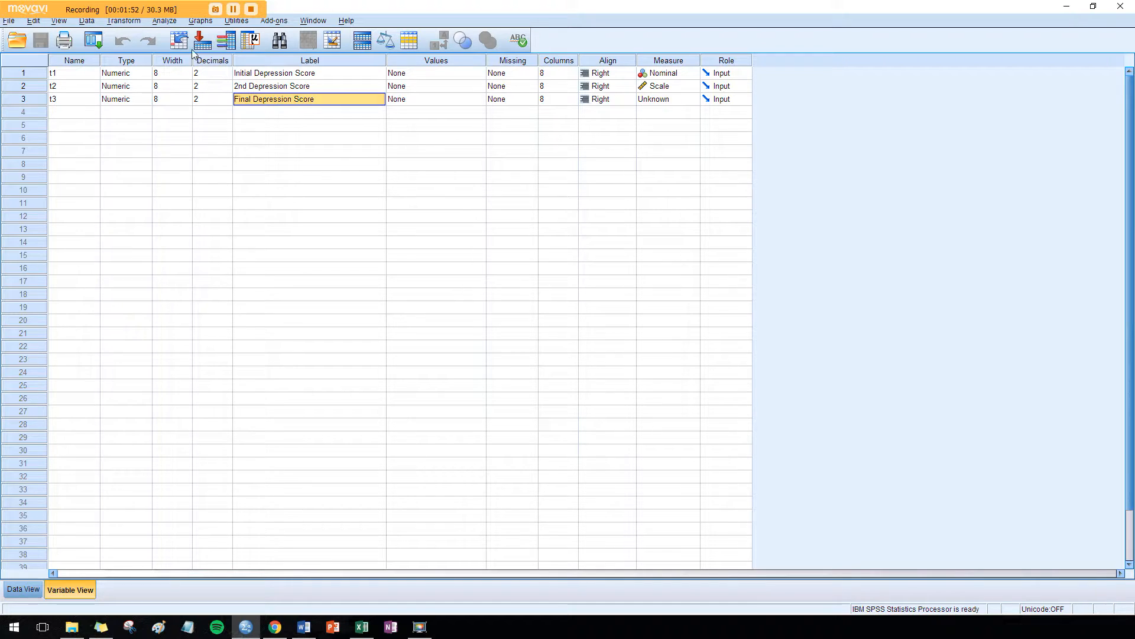
left_click(165, 22)
mouse_move(192, 23)
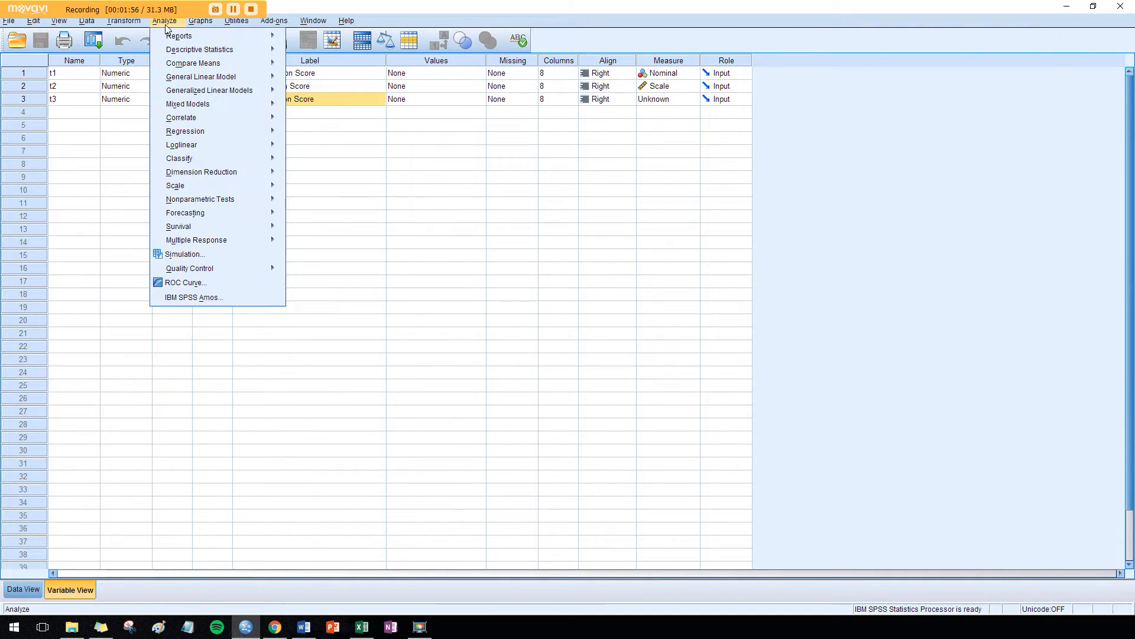
mouse_move(195, 85)
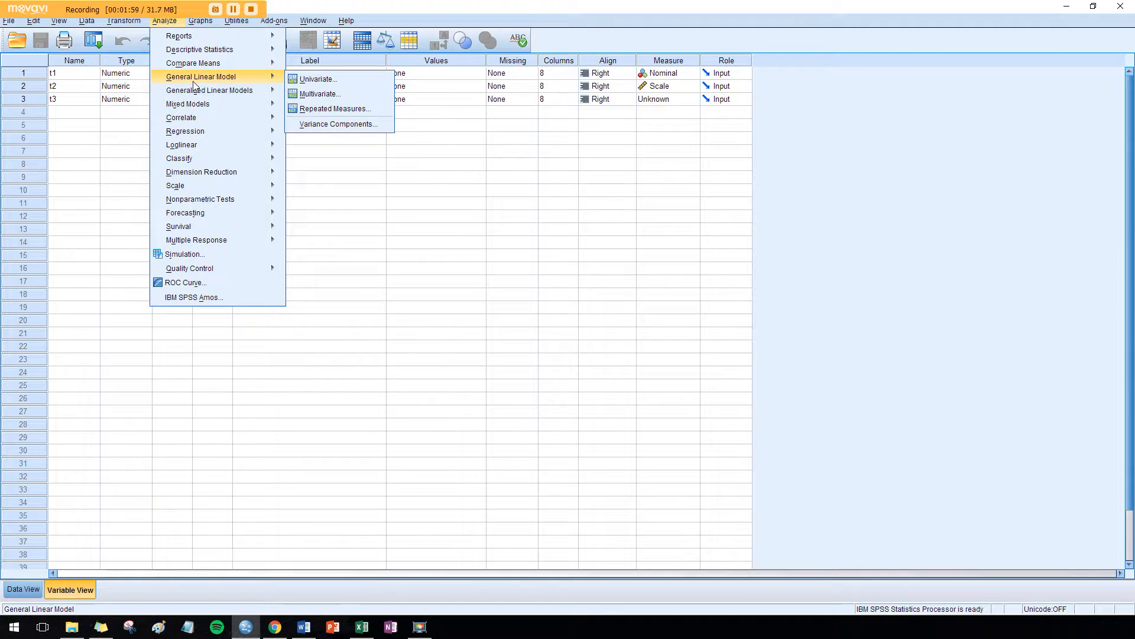
mouse_move(280, 77)
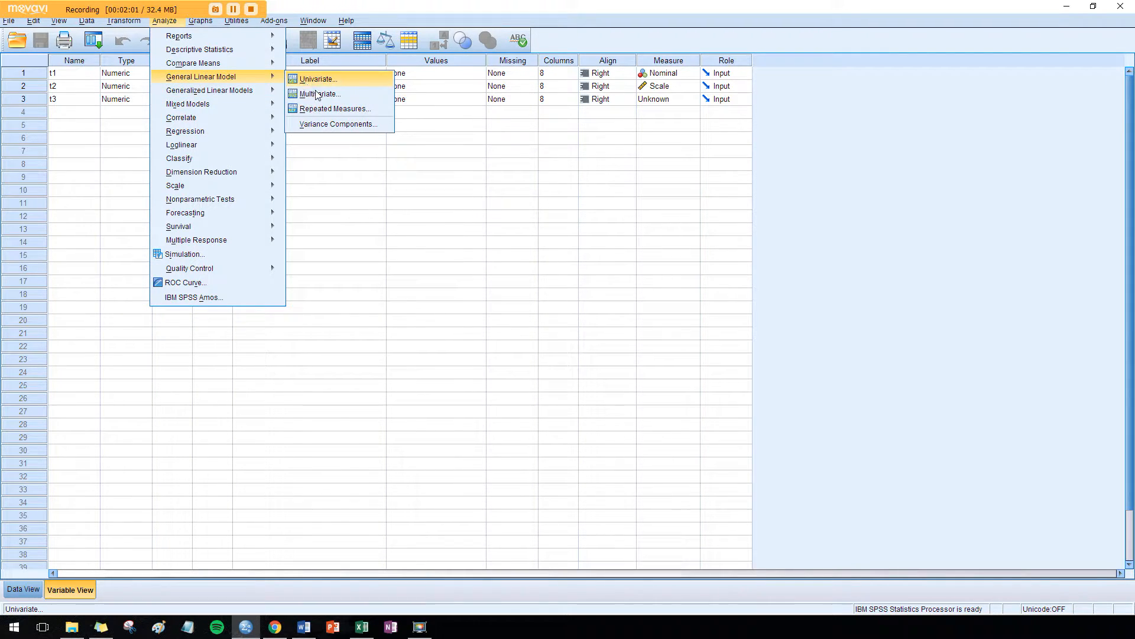
left_click(318, 109)
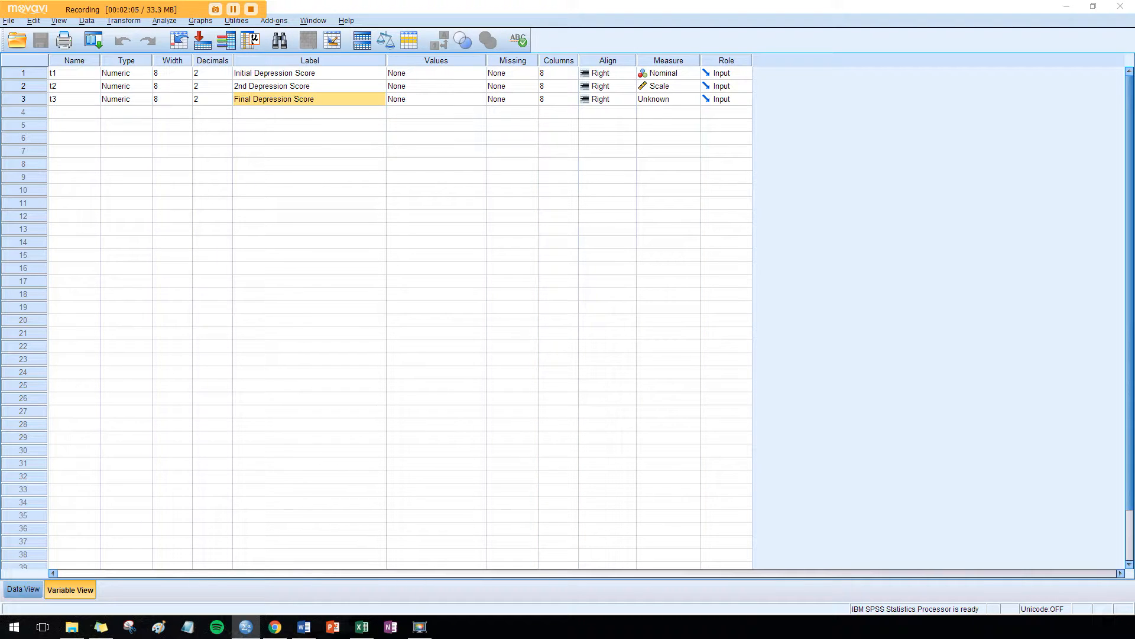
left_click_drag(246, 158, 330, 105)
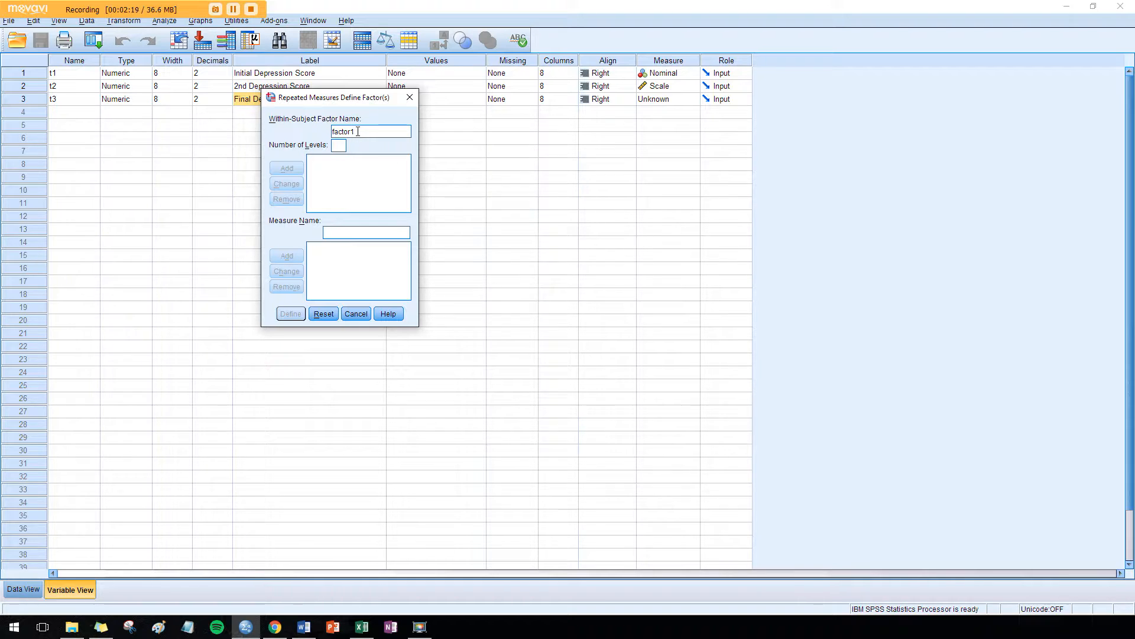
Add a within-subject factor named time with 3 levels
key("BackSpace")
key("BackSpace")
key("BackSpace")
key("BackSpace")
key("BackSpace")
key("BackSpace")
key("BackSpace")
type("time")
key("Tab")
type("3")
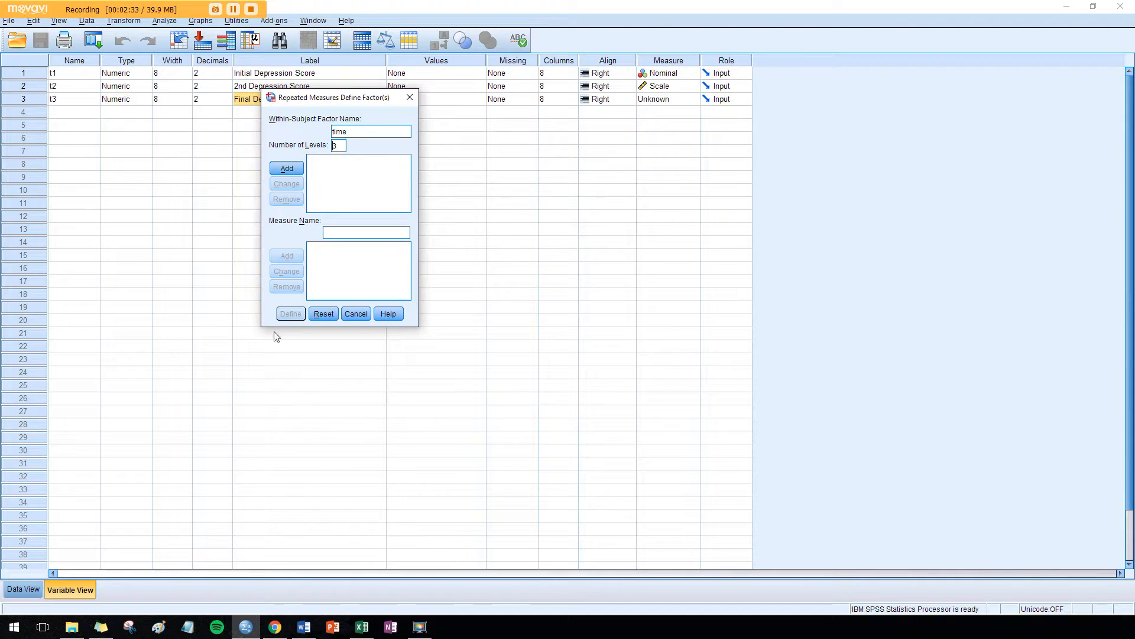
left_click(295, 172)
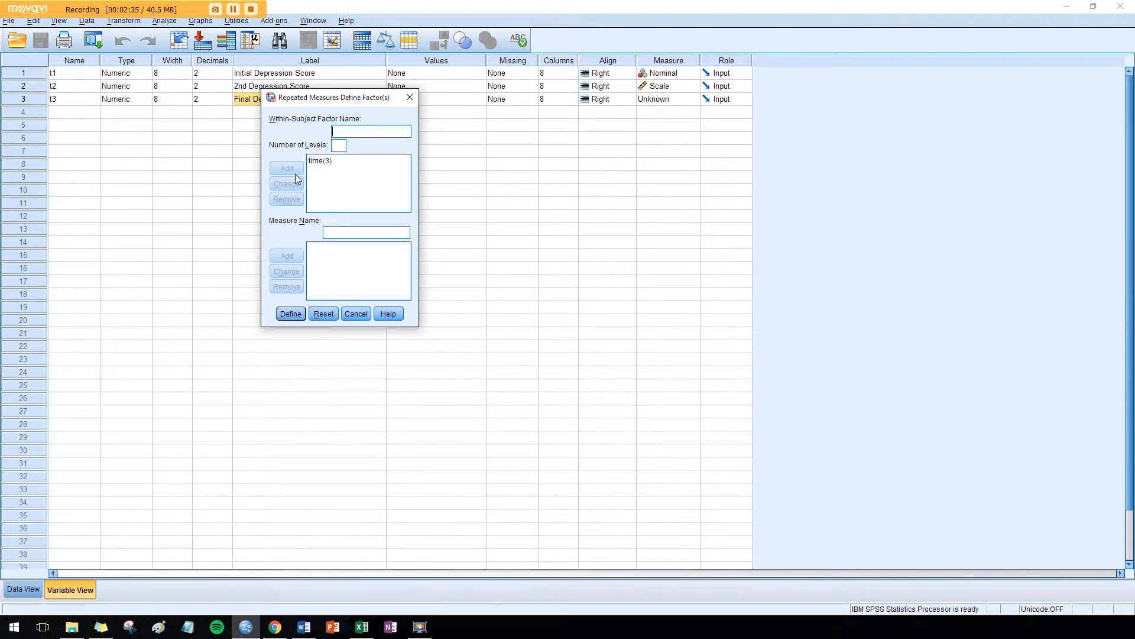
Assign the initial, 2nd and final depression scores (t1, t2, t3) to the three levels of the time factor
left_click(286, 312)
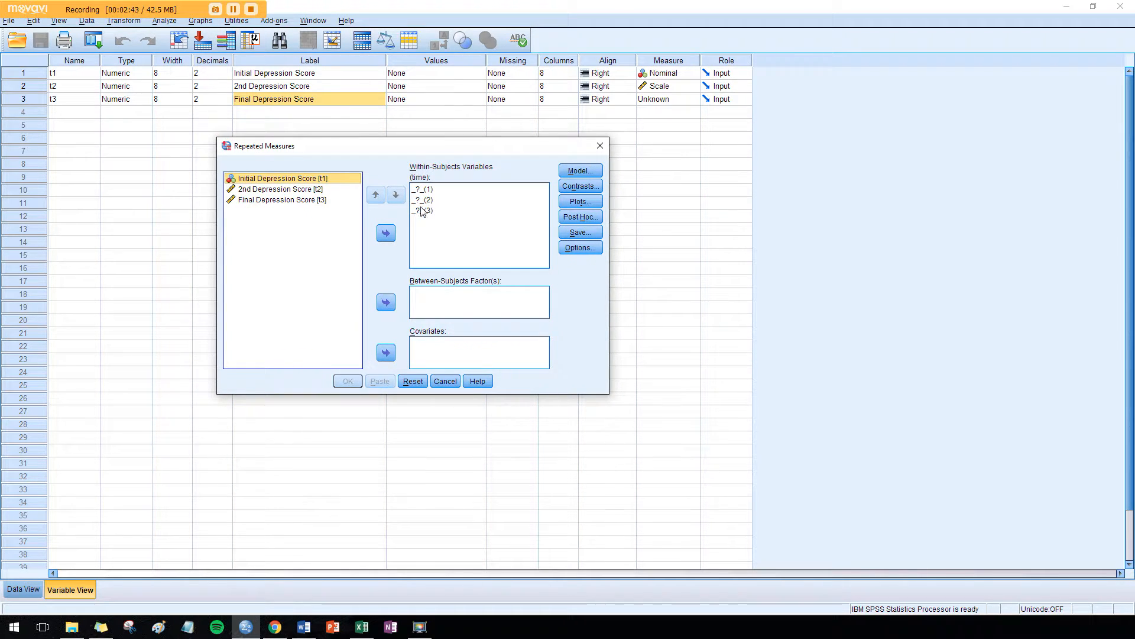
left_click(338, 201, "shift")
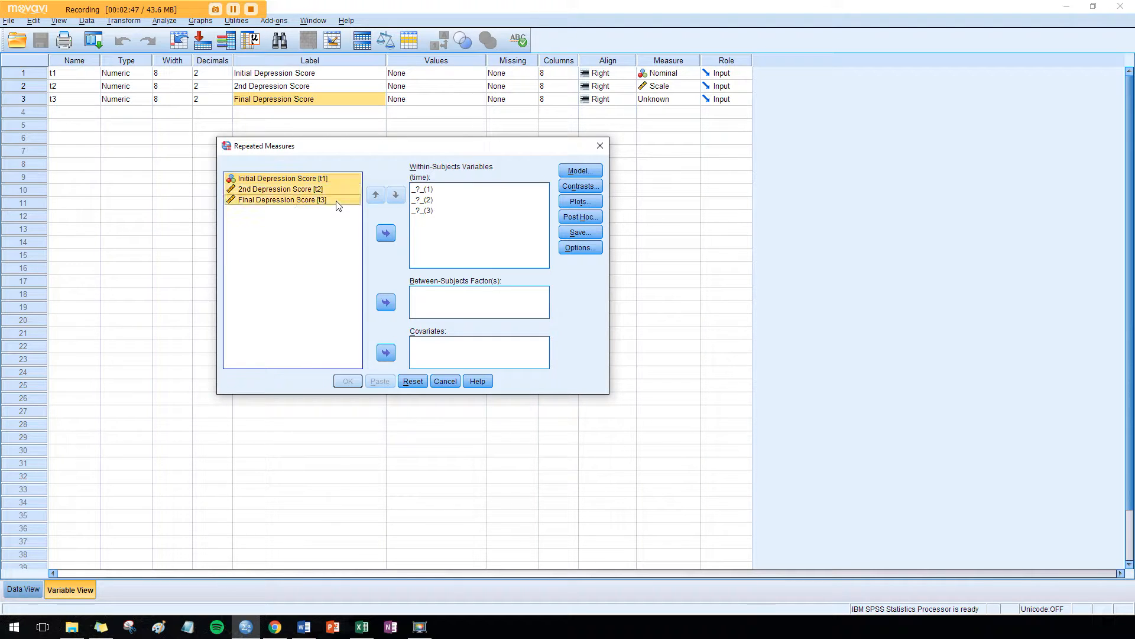
left_click(385, 233)
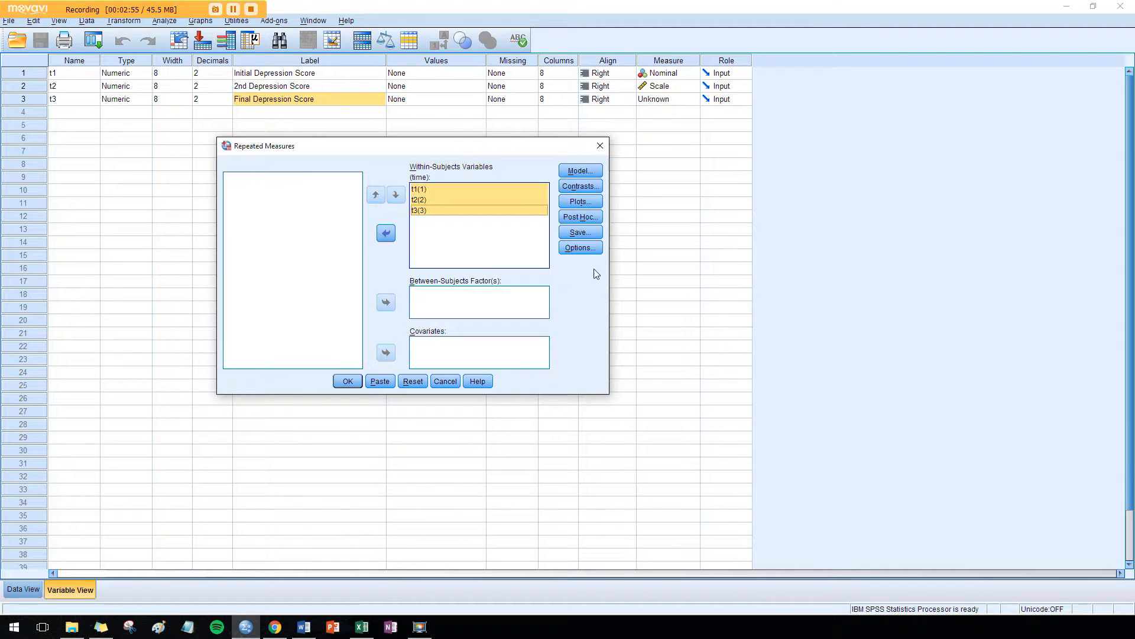
Request estimated marginal means for (OVERALL) and time, comparing main effects with the Bonferroni confidence interval adjustment
left_click(580, 247)
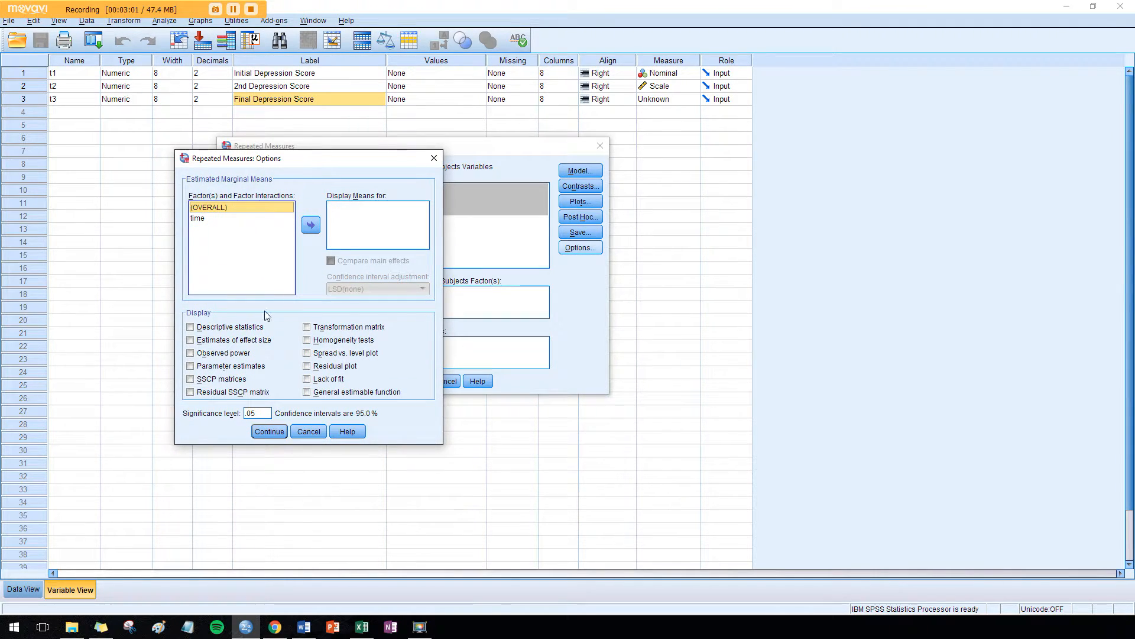
left_click(240, 218, "shift")
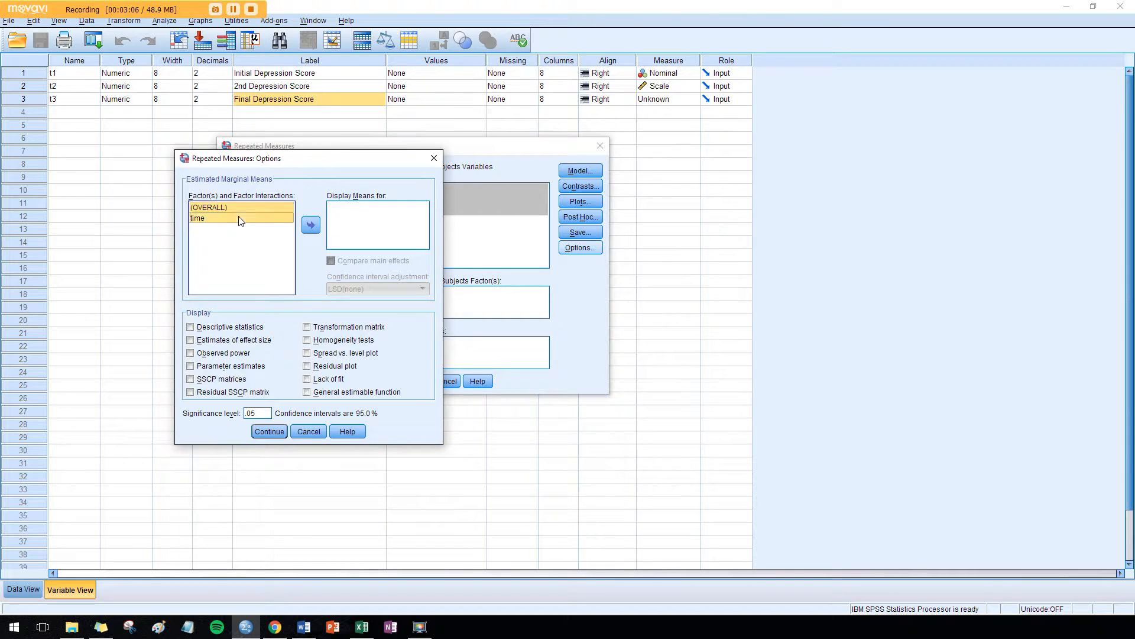
left_click(312, 228)
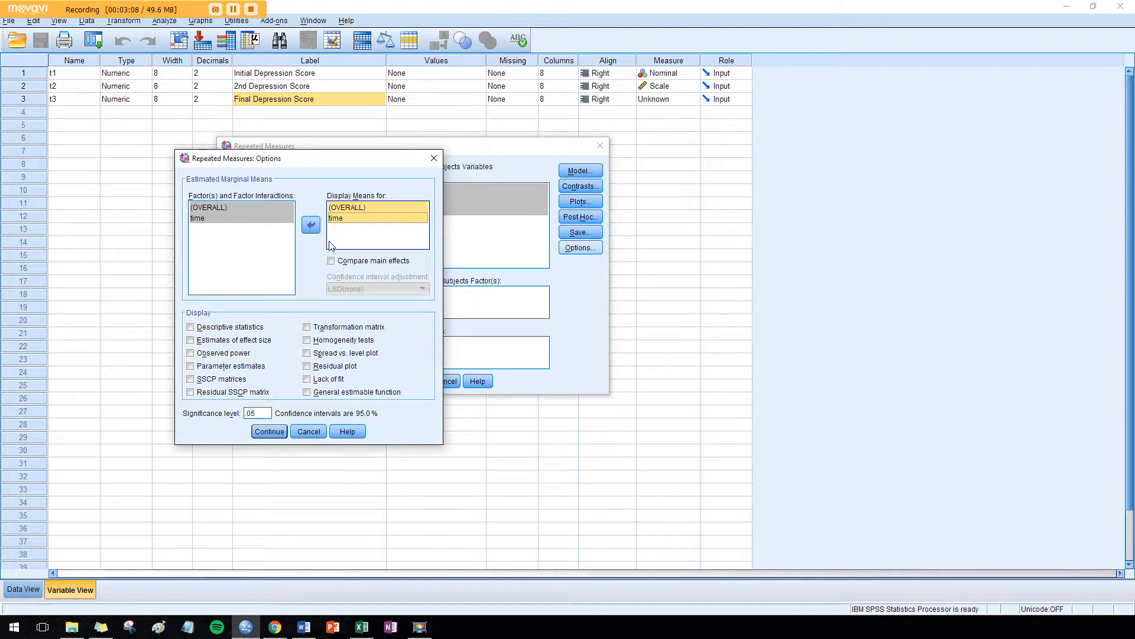
left_click(352, 260)
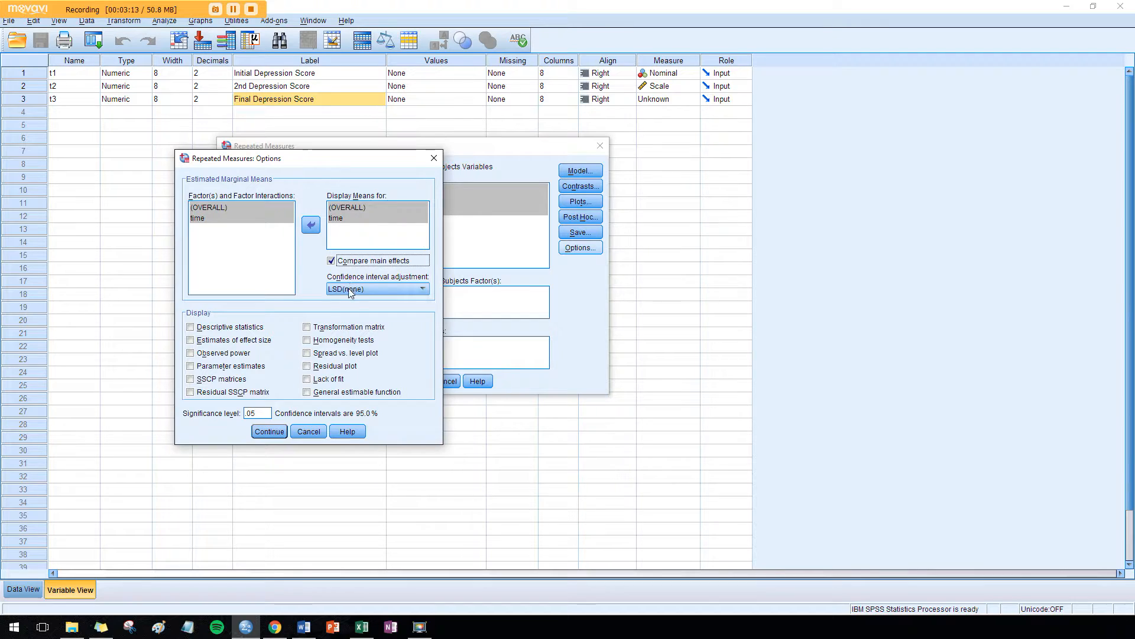
left_click(352, 290)
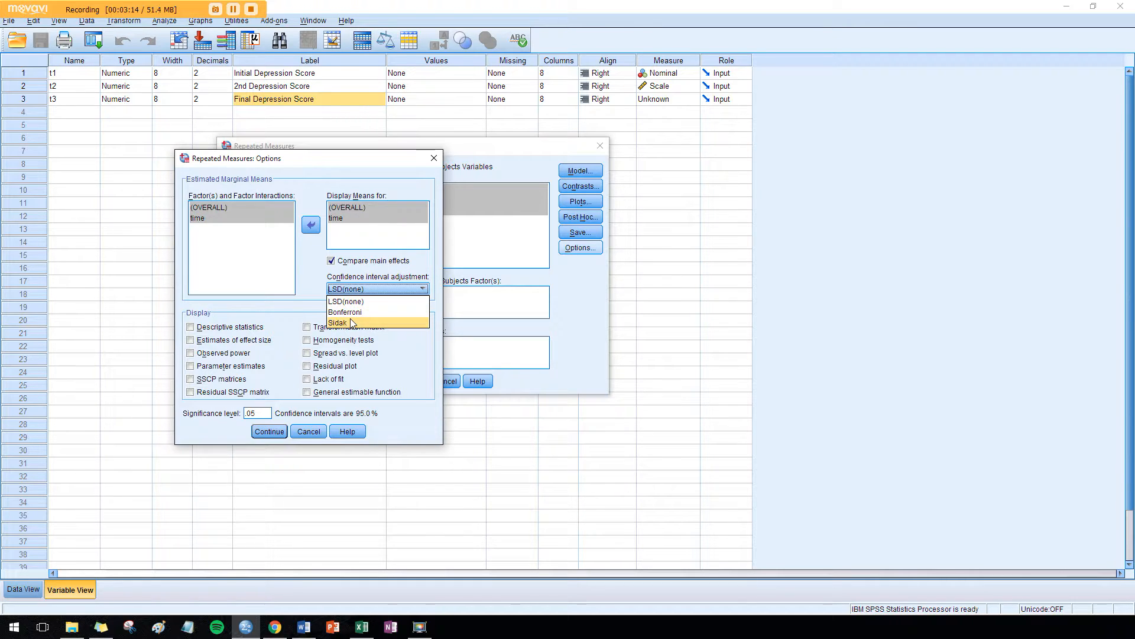
left_click(351, 314)
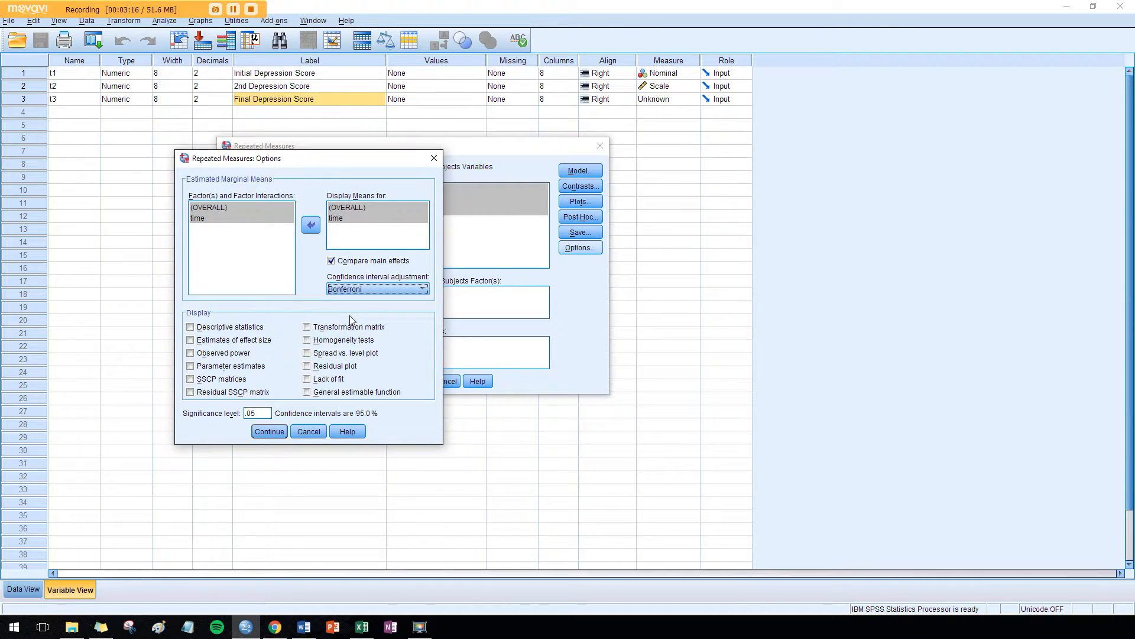
Include descriptive statistics and estimates of effect size in the output and run the repeated measures analysis
left_click(231, 328)
left_click(243, 341)
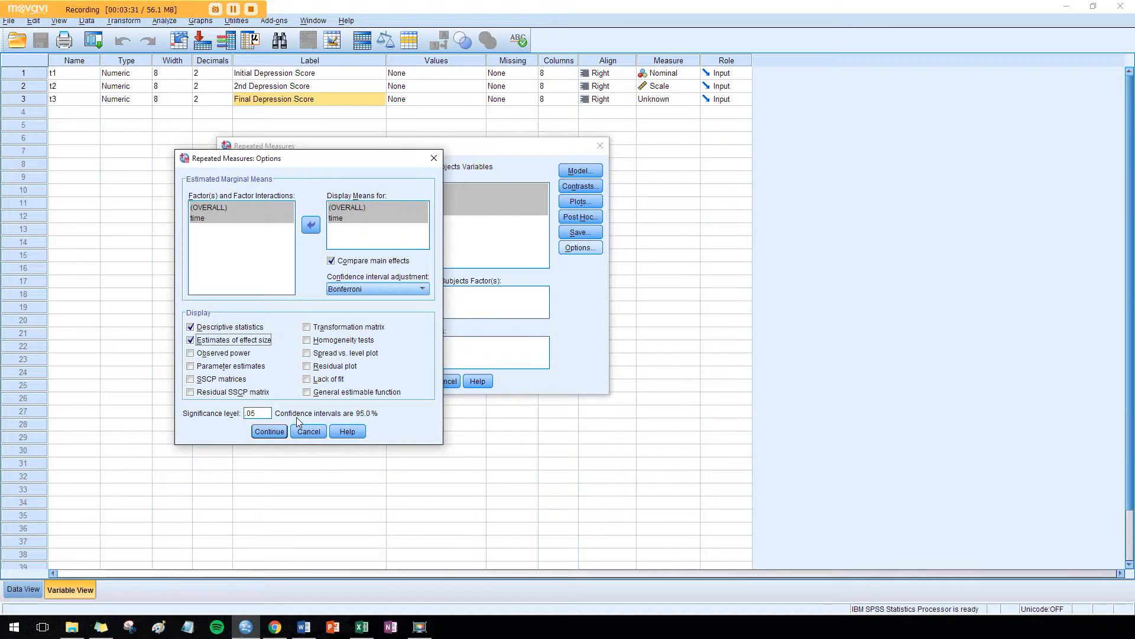
left_click(275, 431)
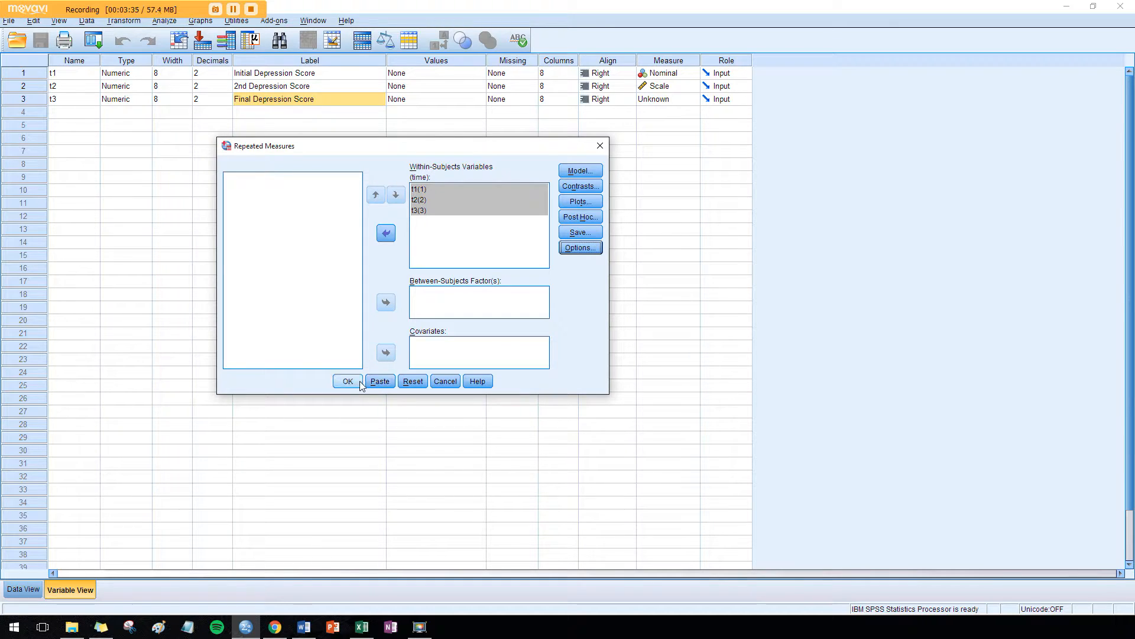
left_click(355, 383)
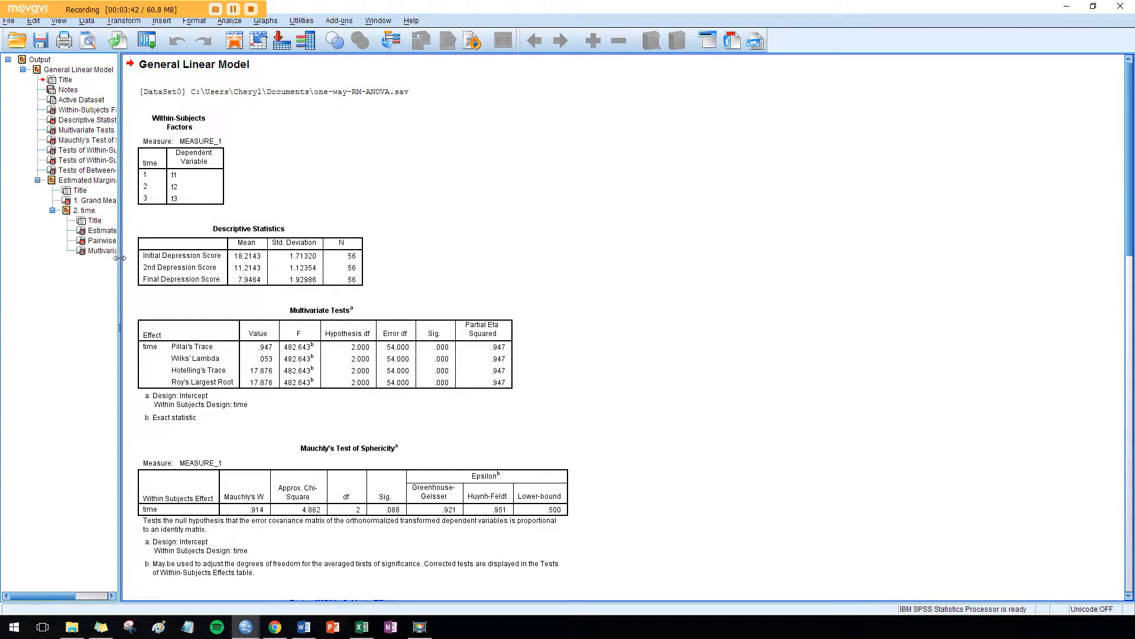
Widen the output outline and examine the Tests of Within-Subjects Effects and Pairwise Comparisons tables
left_click_drag(118, 258, 191, 242)
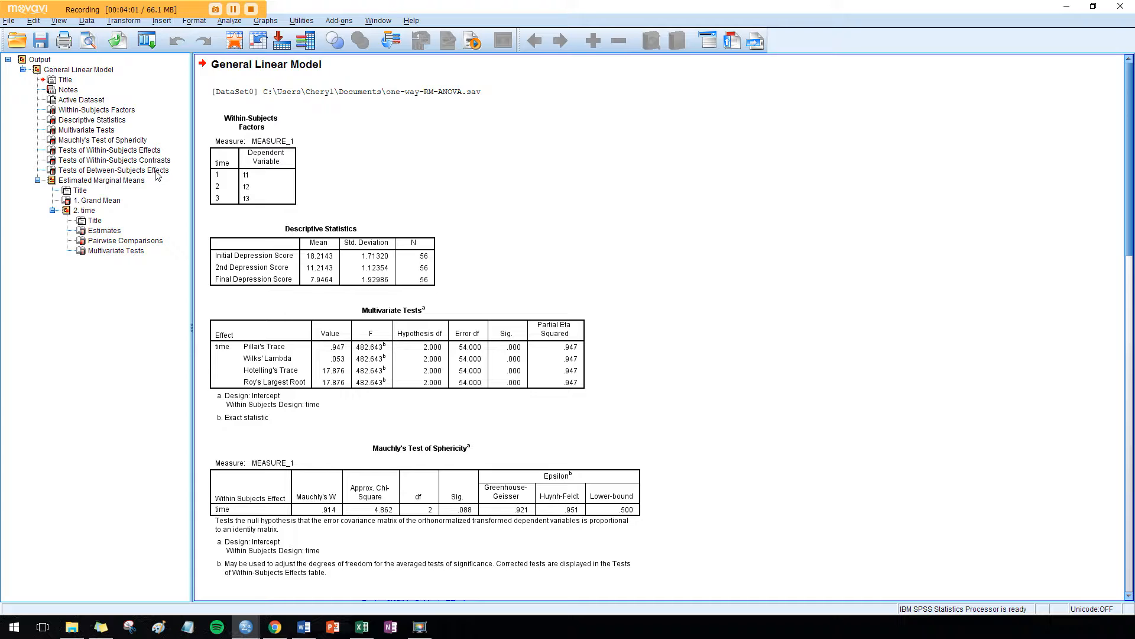
left_click(151, 152)
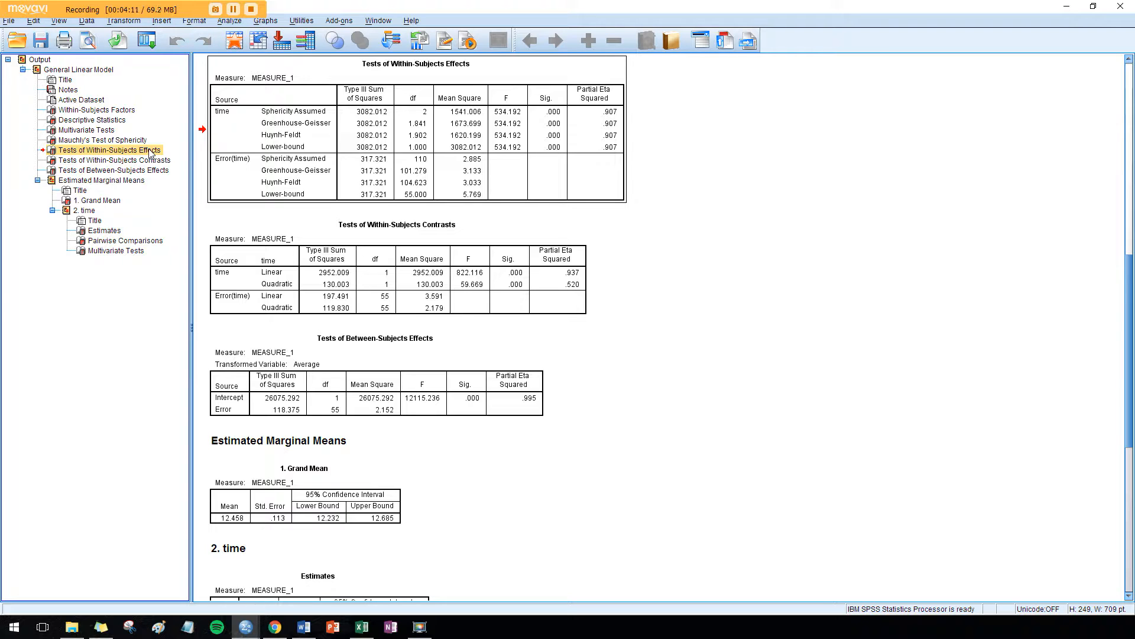
left_click(249, 149)
left_click(146, 243)
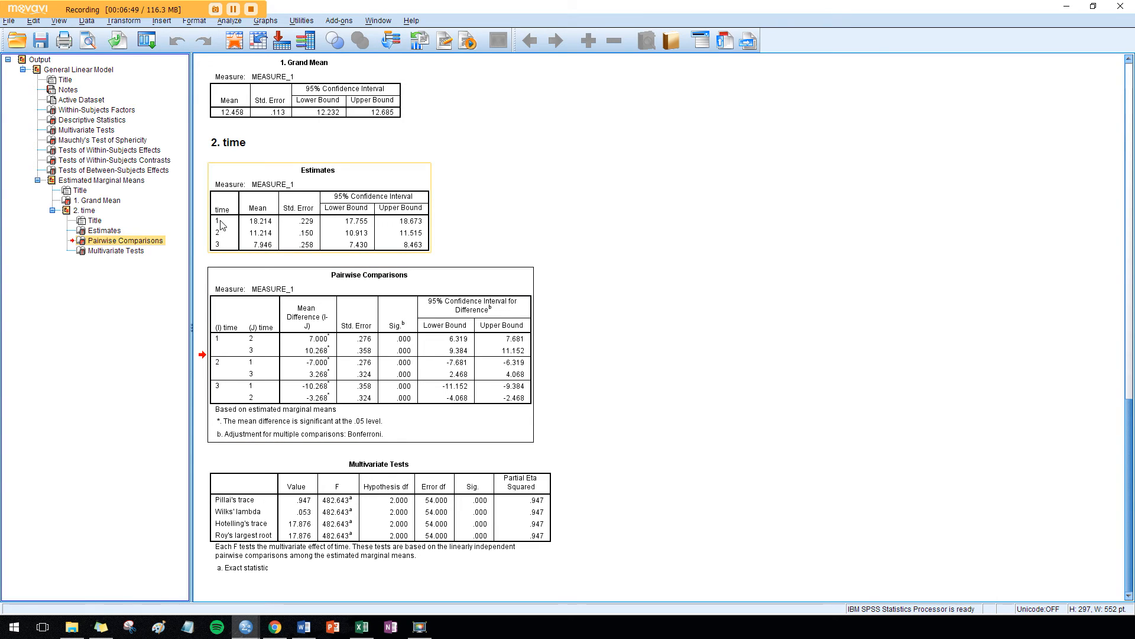
left_click(697, 265)
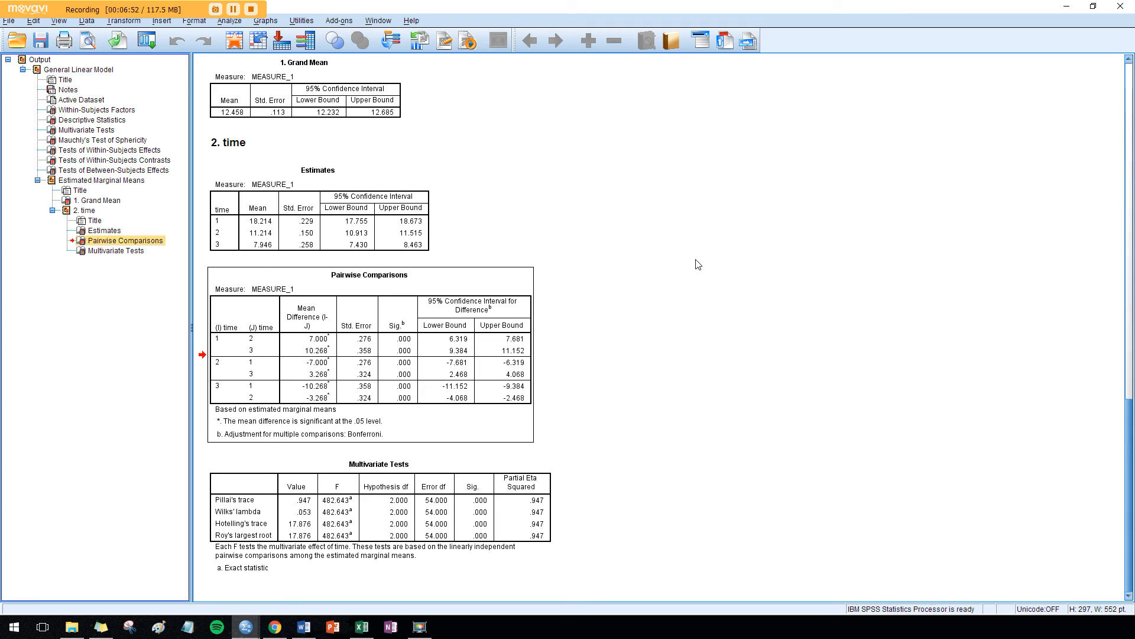